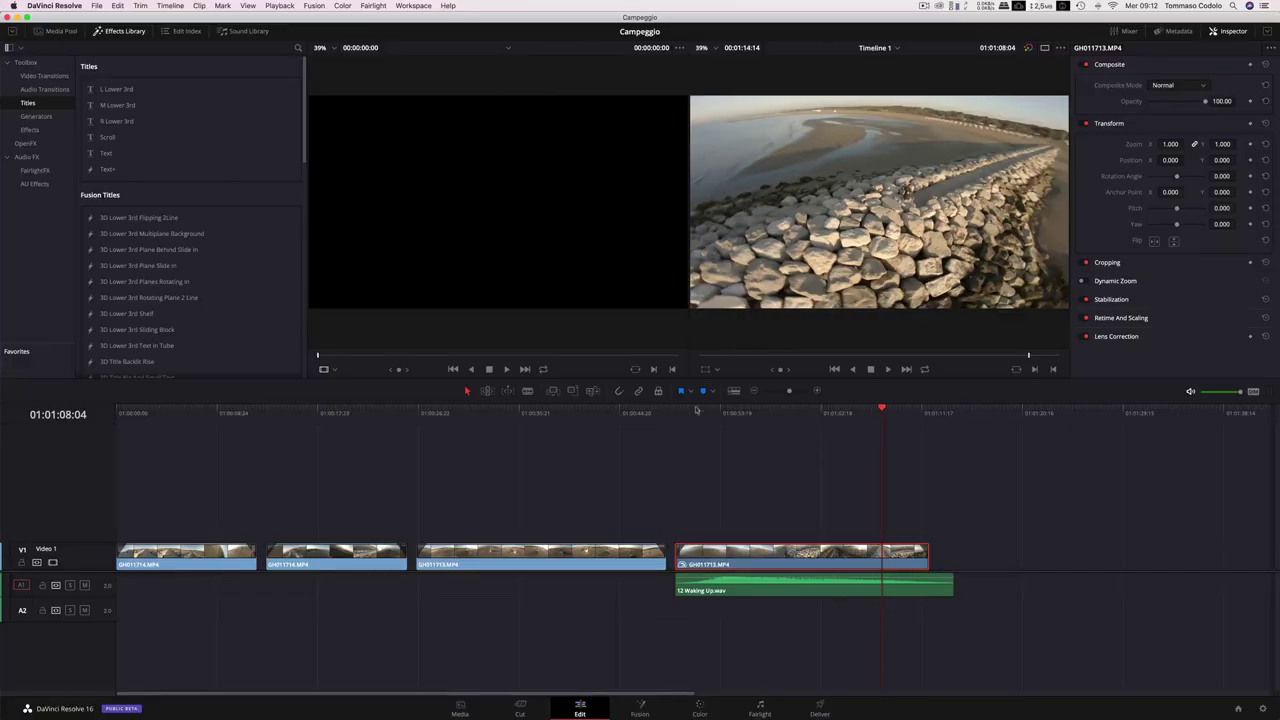
Step: Scrub the last clip, GH011713.MP4, to the stone jetty shot and open Project Settings
{"action": "left_click", "coordinate": [718, 413]}
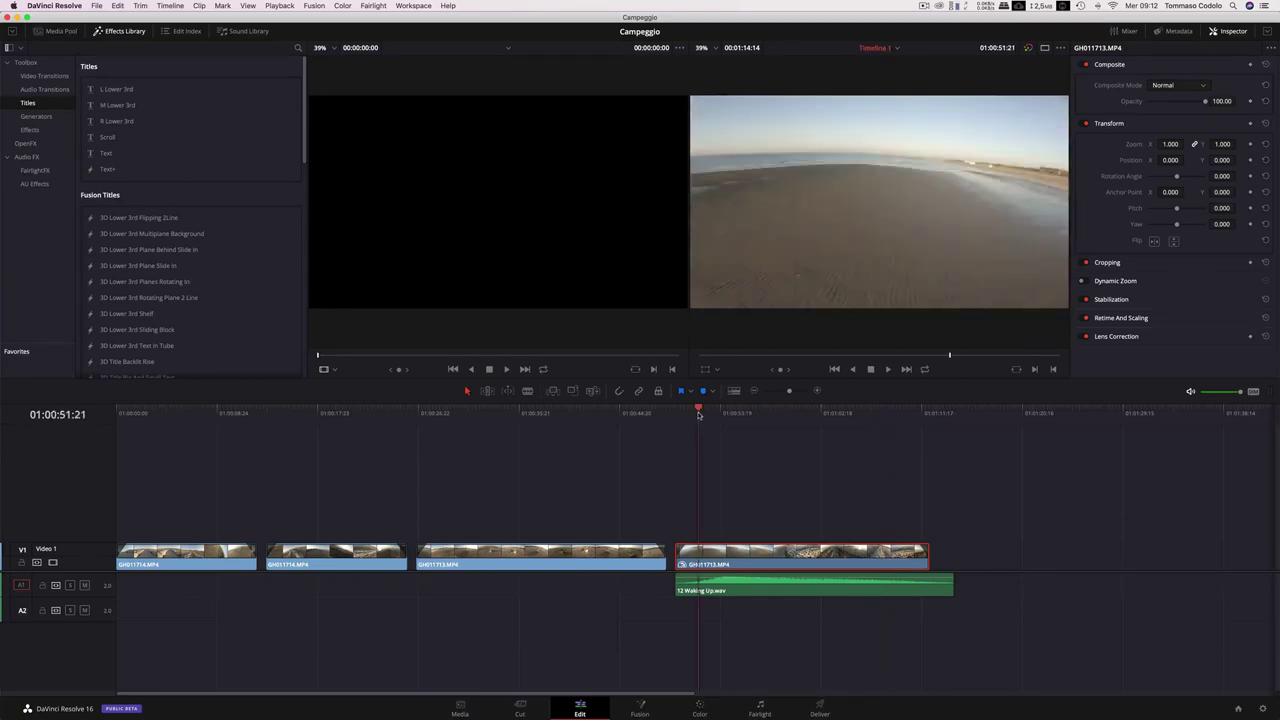
{"action": "mouse_move", "coordinate": [721, 414]}
{"action": "left_mouse_down"}
{"action": "mouse_move", "coordinate": [858, 415]}
{"action": "mouse_move", "coordinate": [844, 414]}
{"action": "left_mouse_up"}
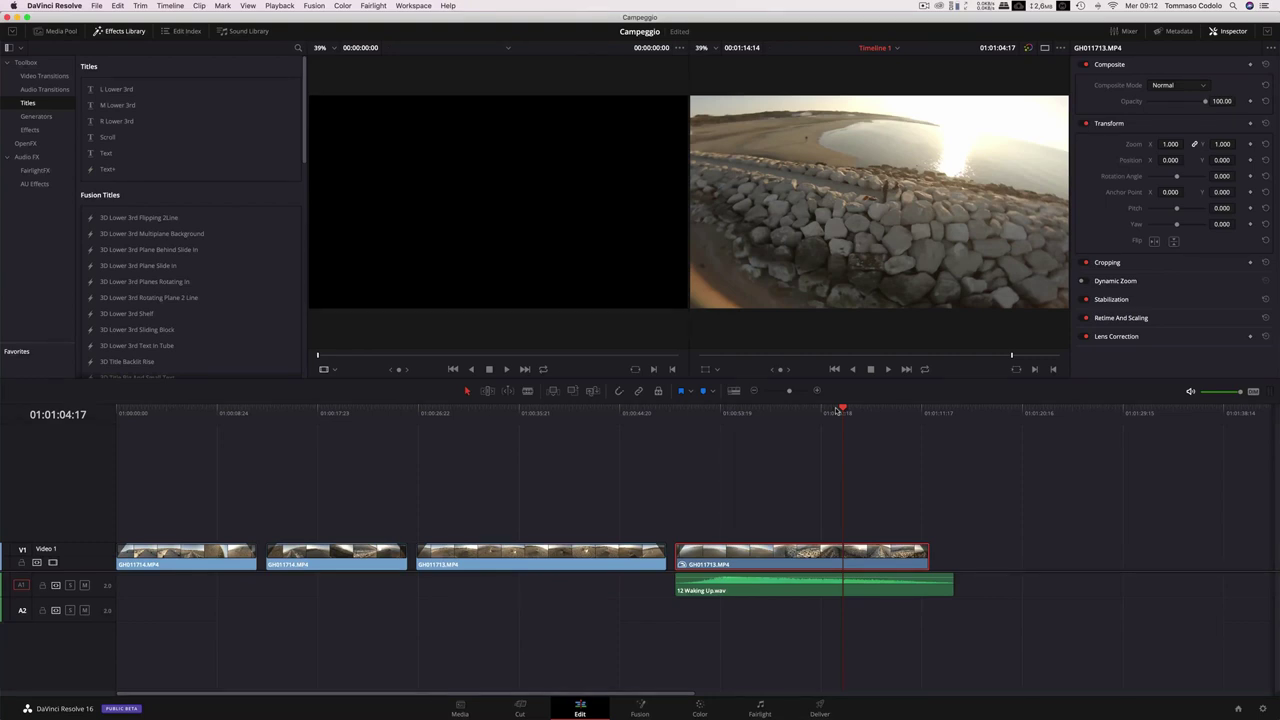
{"action": "left_click", "coordinate": [1262, 708]}
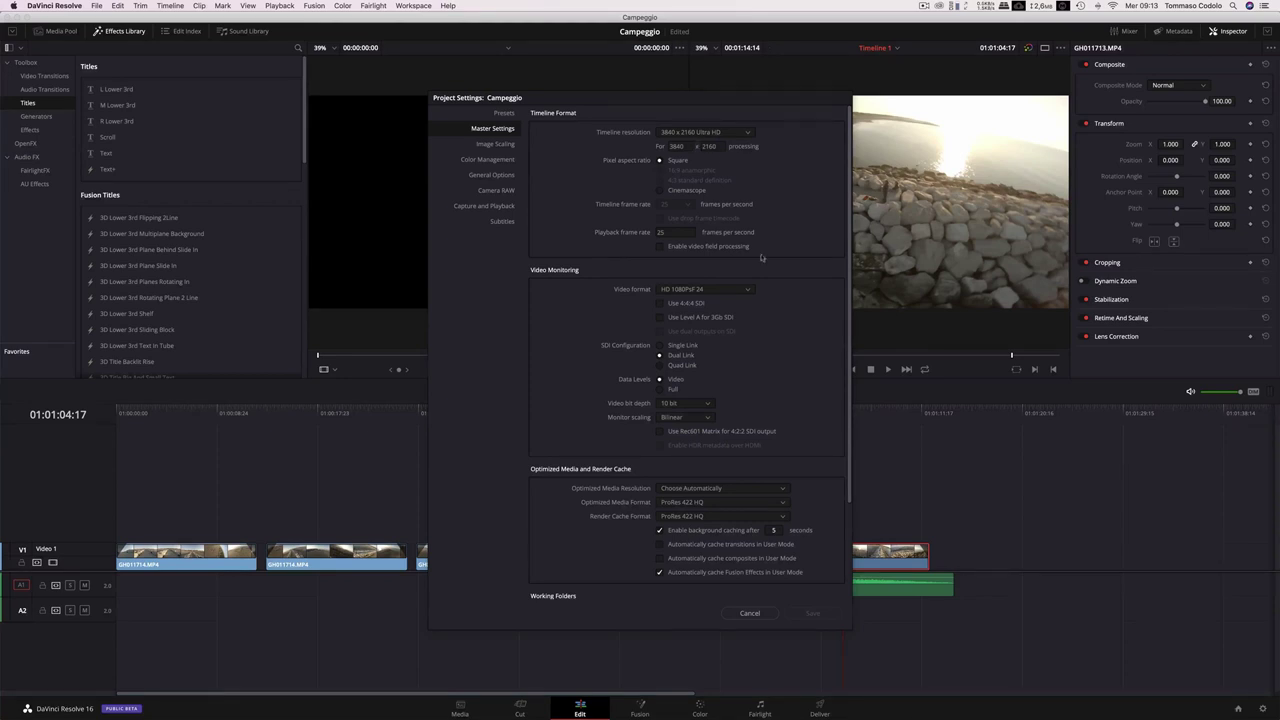
Step: Check that the Timeline resolution is 3840 x 2160 Ultra HD, then cancel Project Settings
{"action": "left_click", "coordinate": [742, 134]}
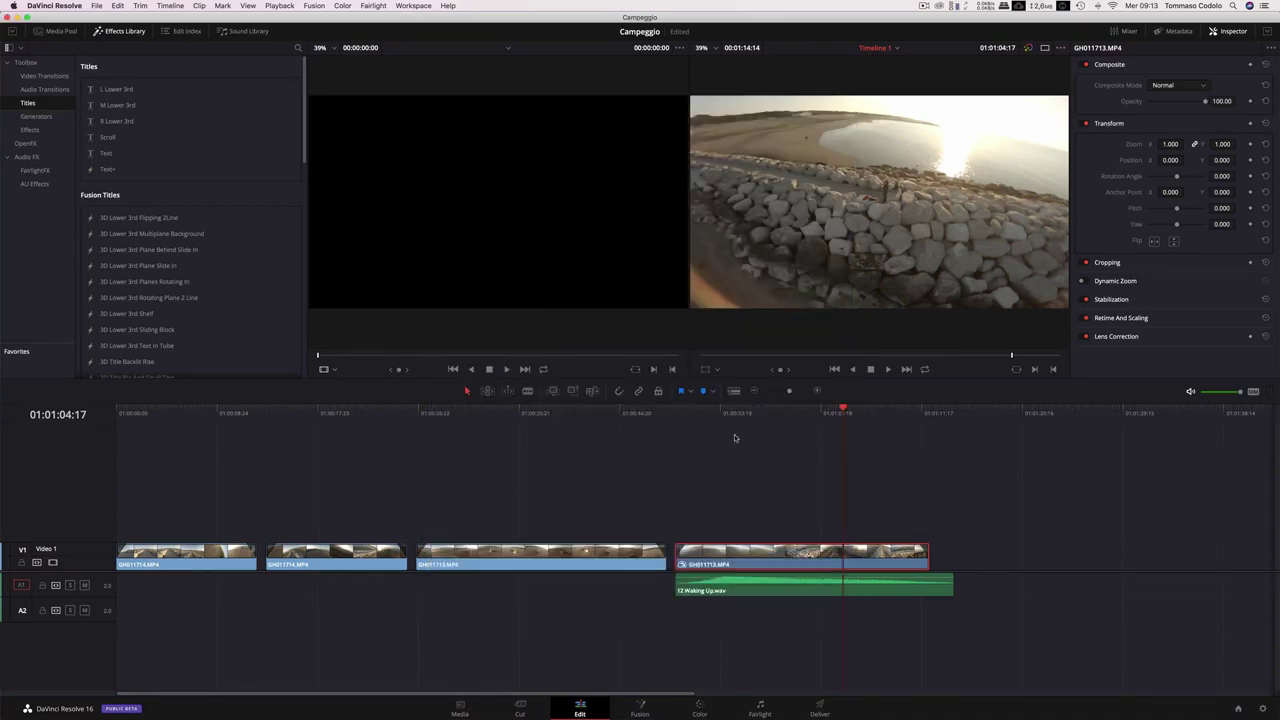
Step: Park on the jetty frame at 01:01:02:05 and grab it as a still on the Color page
{"action": "left_click", "coordinate": [820, 413]}
{"action": "left_click_drag", "start_coordinate": [820, 413], "coordinate": [815, 418]}
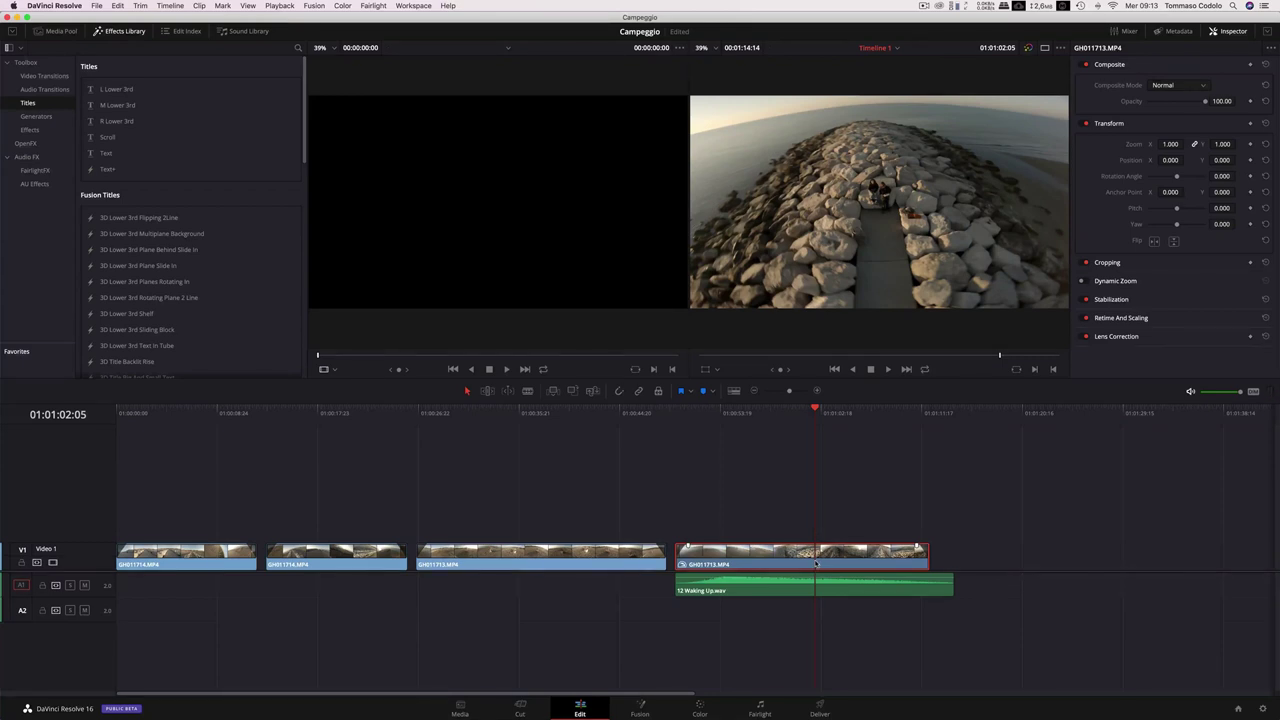
{"action": "left_click", "coordinate": [701, 709]}
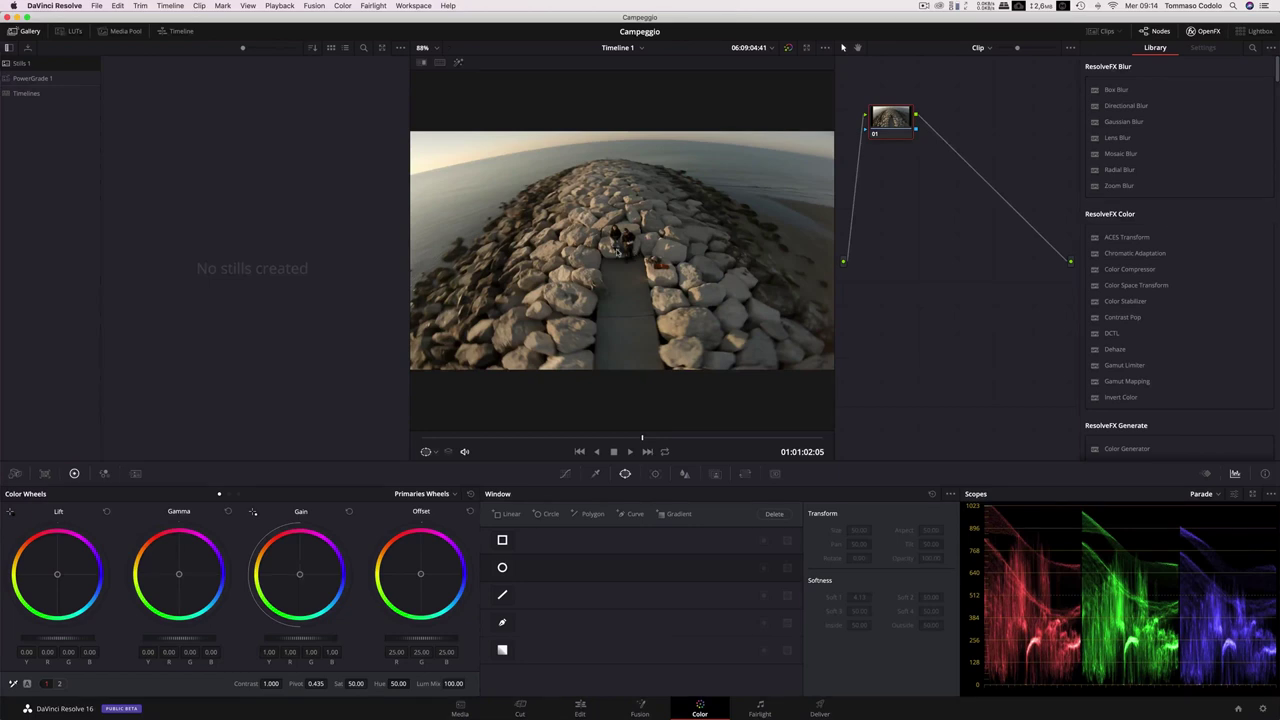
{"action": "right_click", "coordinate": [617, 251]}
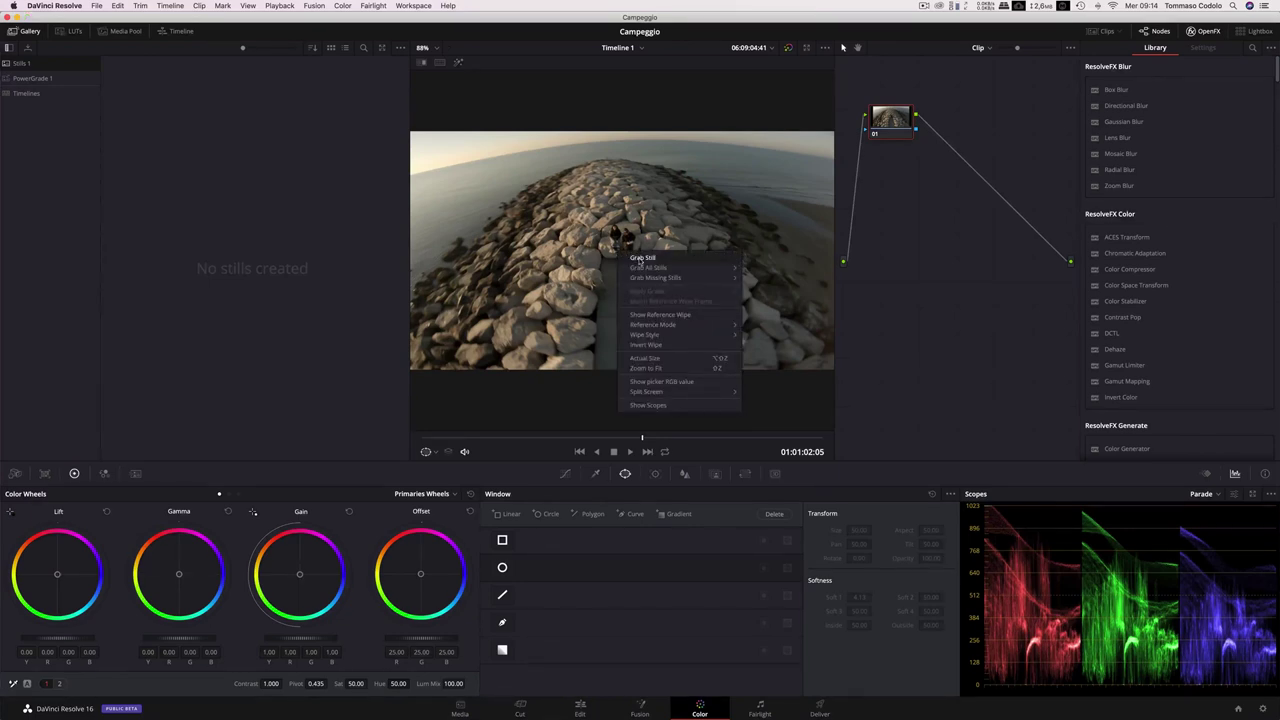
{"action": "left_click", "coordinate": [640, 258]}
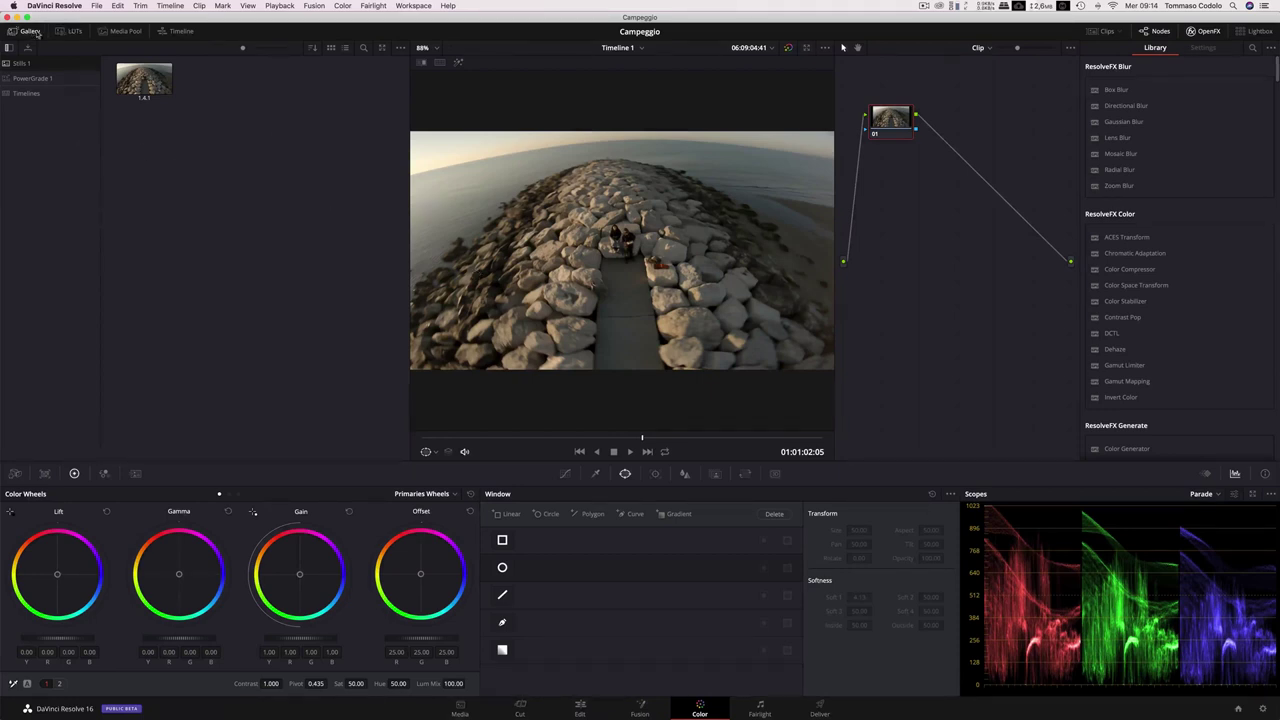
{"action": "left_click", "coordinate": [31, 33]}
{"action": "left_click", "coordinate": [31, 33]}
{"action": "left_click", "coordinate": [72, 31]}
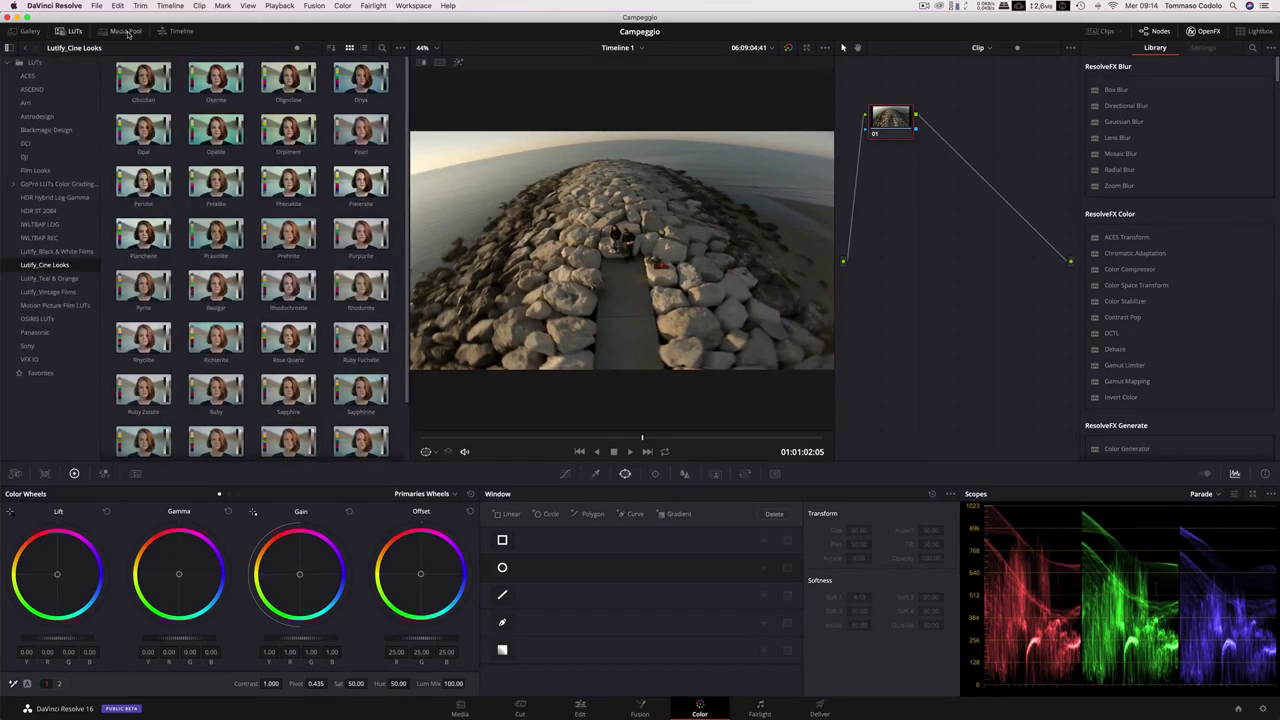
{"action": "left_click", "coordinate": [121, 33]}
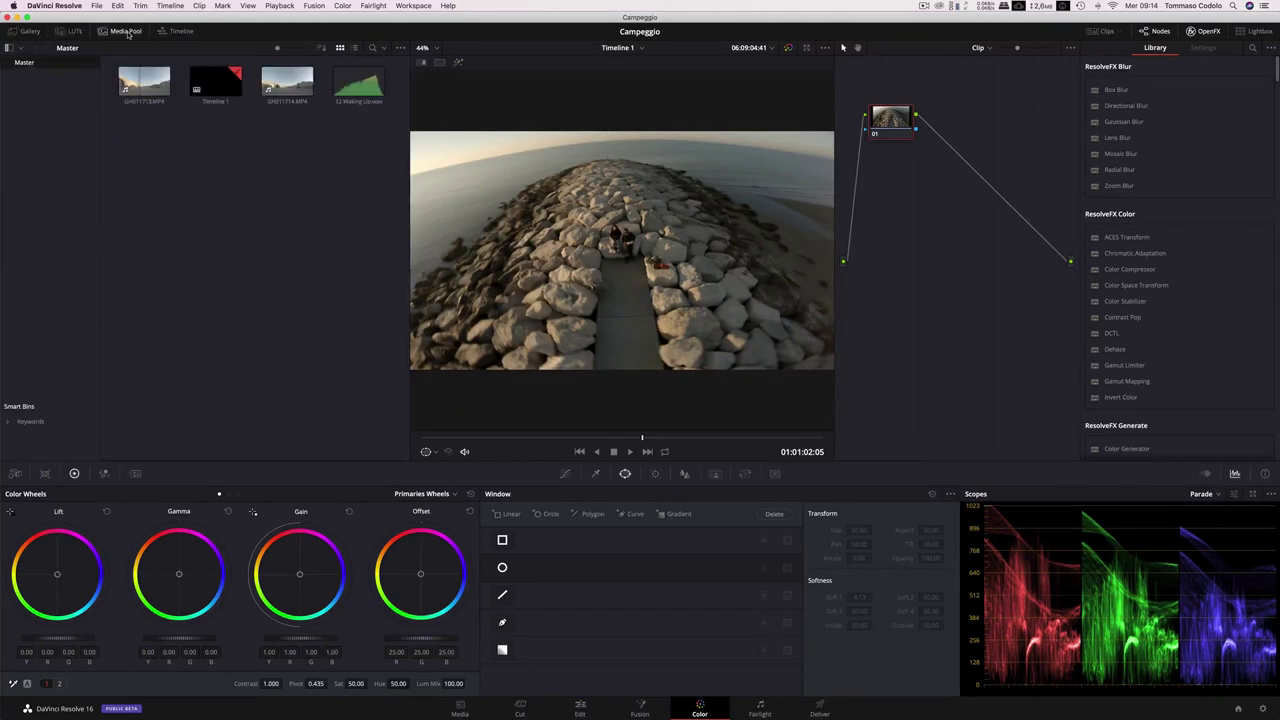
{"action": "left_click", "coordinate": [26, 31]}
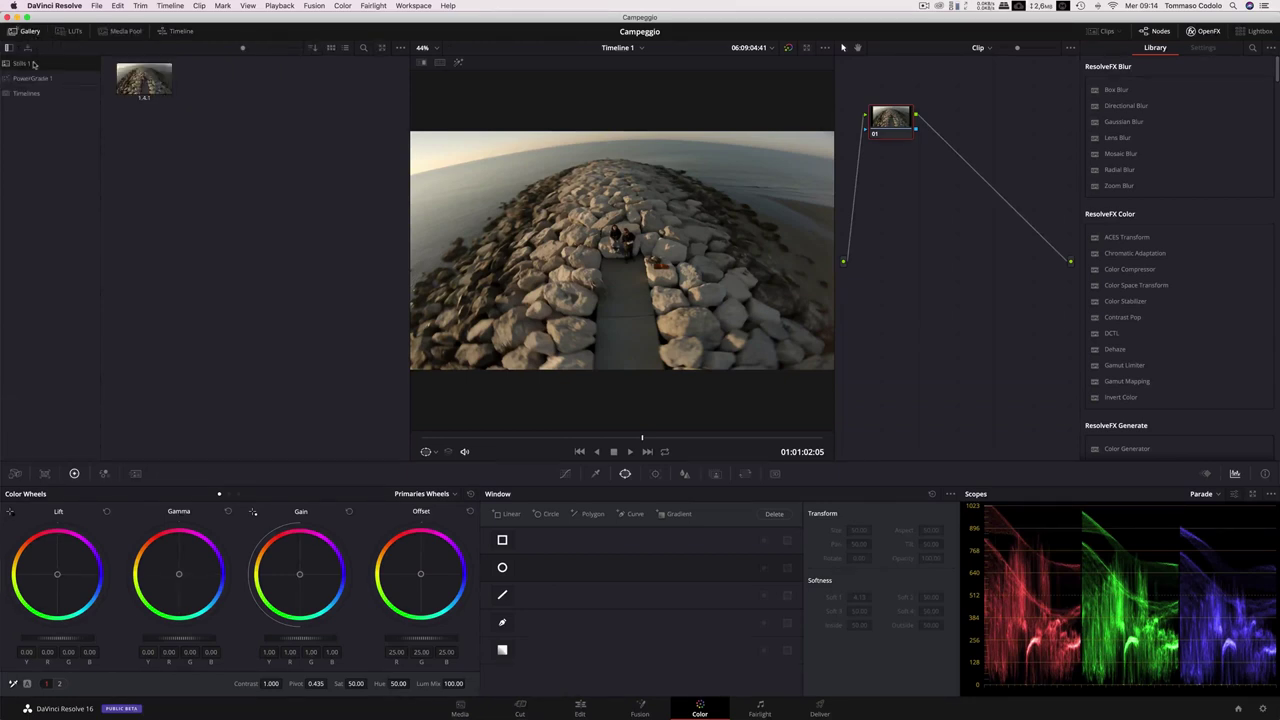
{"action": "left_click", "coordinate": [144, 79]}
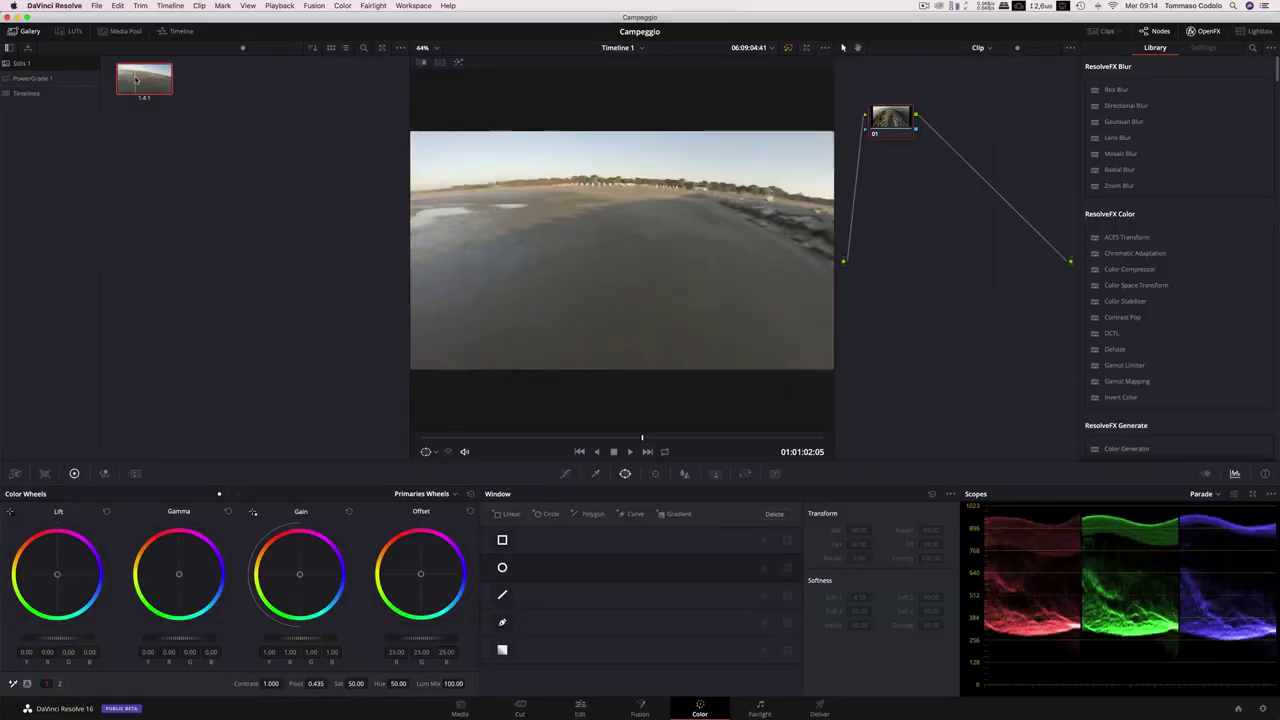
Step: Export the jetty still to Downloads as a PNG file named fpv_flight
{"action": "right_click", "coordinate": [136, 80]}
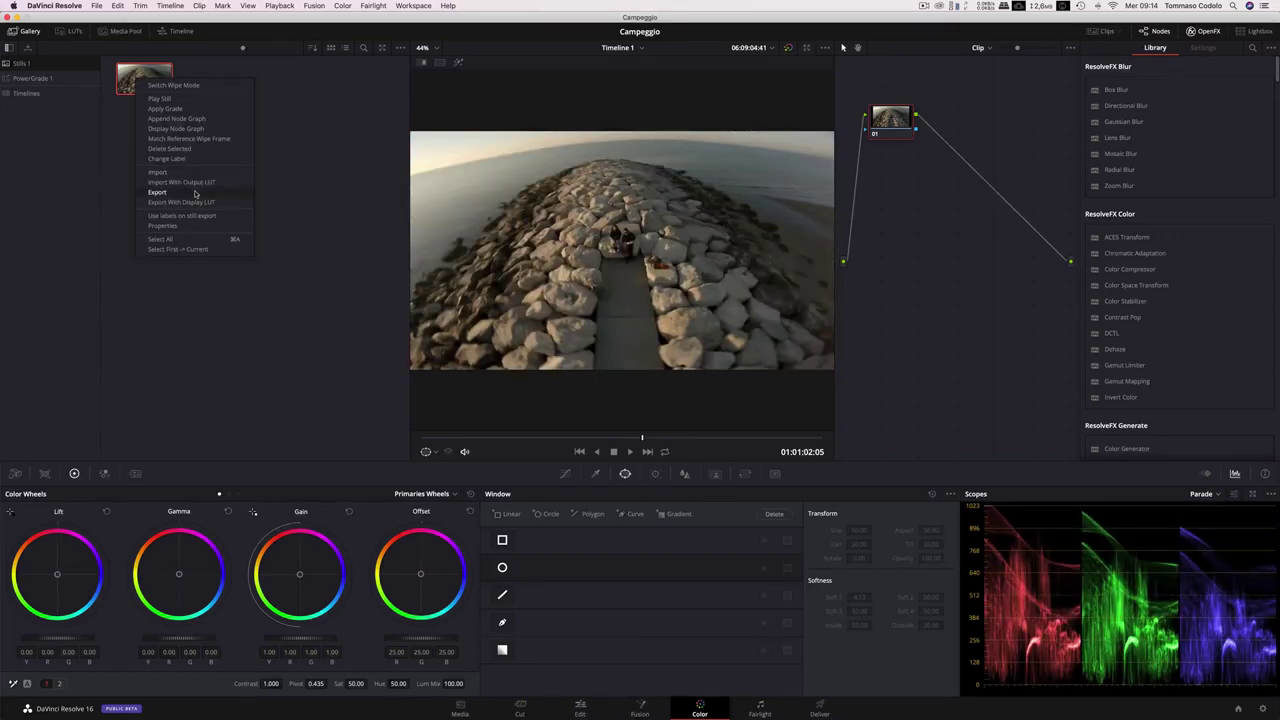
{"action": "left_click", "coordinate": [157, 192]}
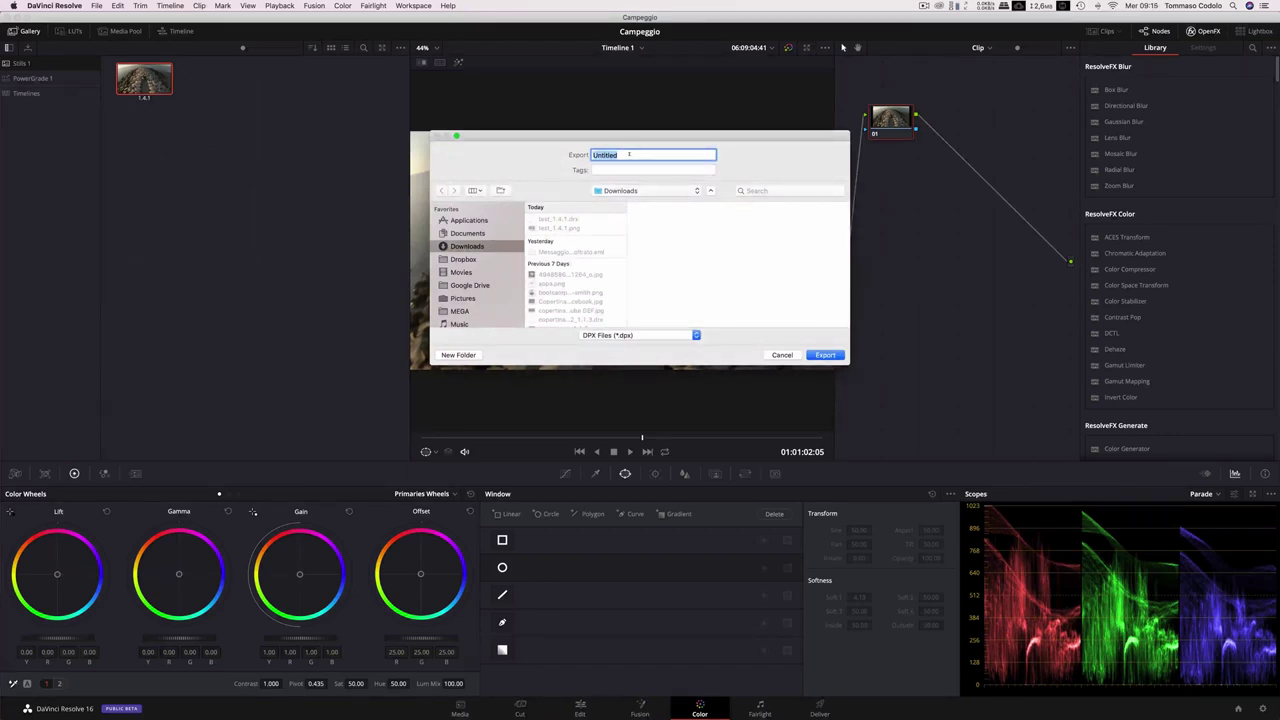
{"action": "key", "text": "BackSpace"}
{"action": "type", "text": "fpv_flight"}
{"action": "left_click", "coordinate": [623, 337]}
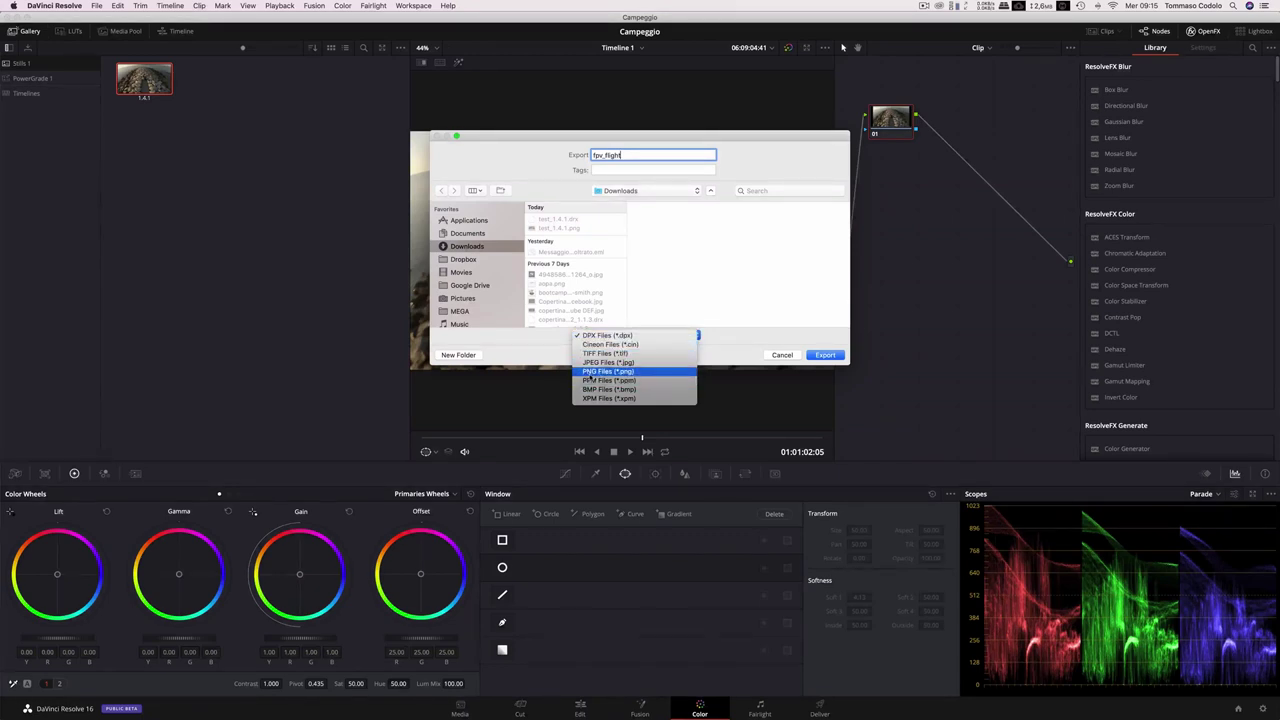
{"action": "left_click", "coordinate": [596, 373]}
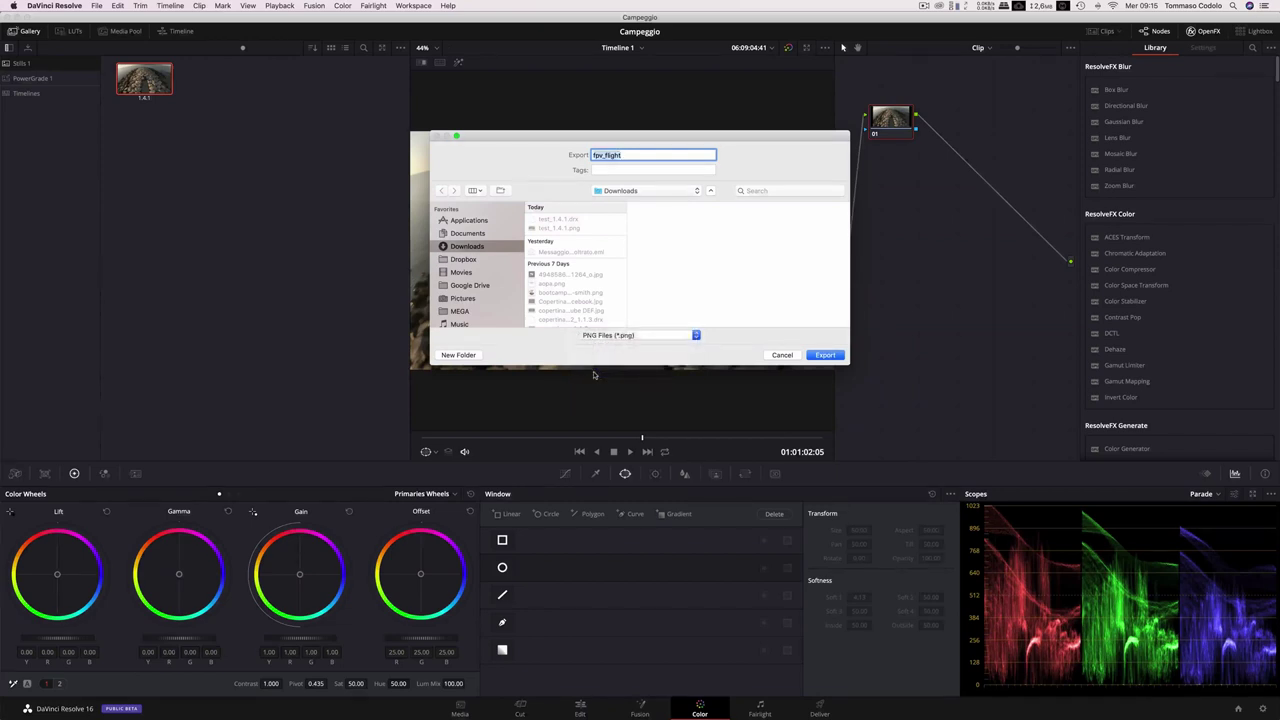
{"action": "left_click", "coordinate": [826, 355]}
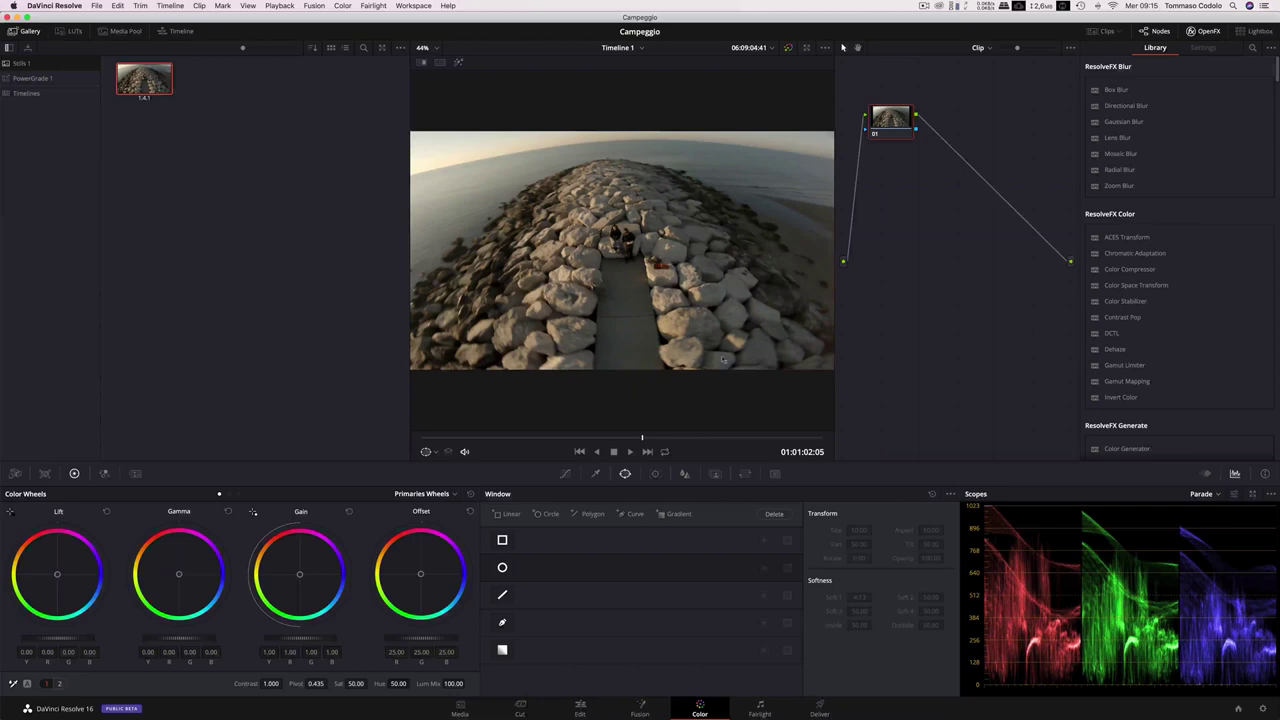
Step: Bring the Finder window forward and go to the Download folder
{"action": "key", "text": "ctrl+Up"}
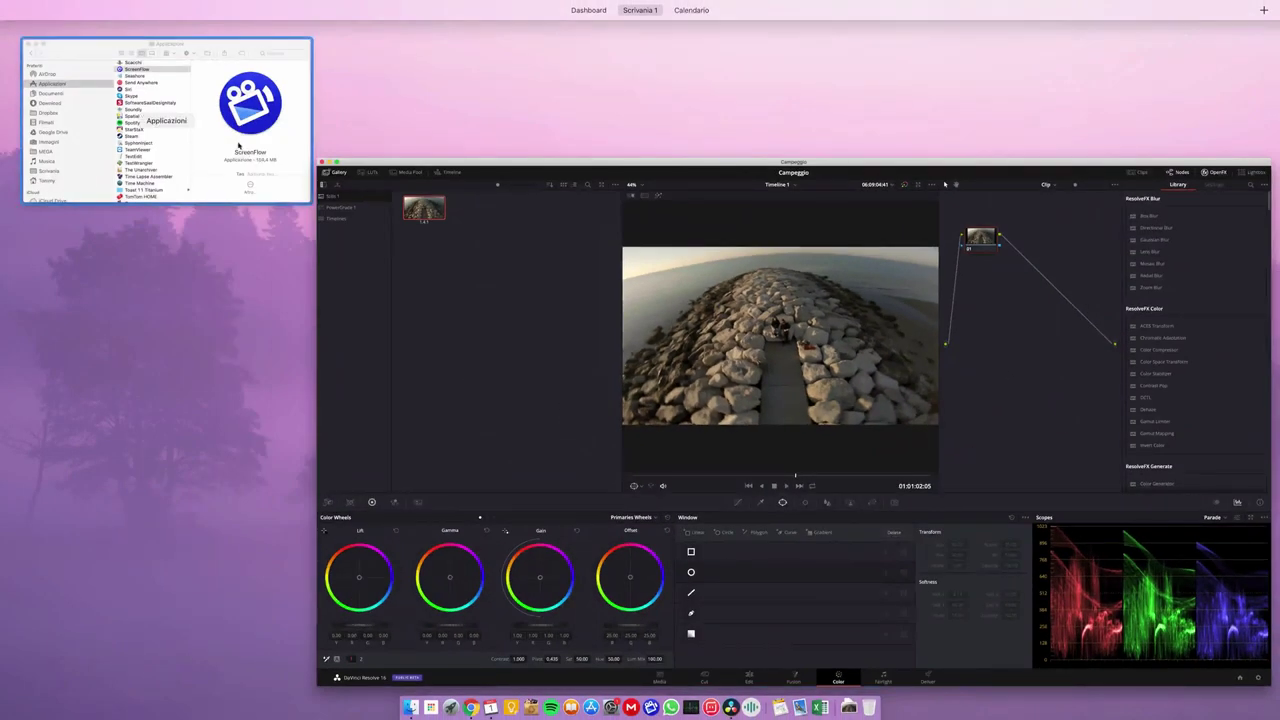
{"action": "left_click", "coordinate": [50, 162]}
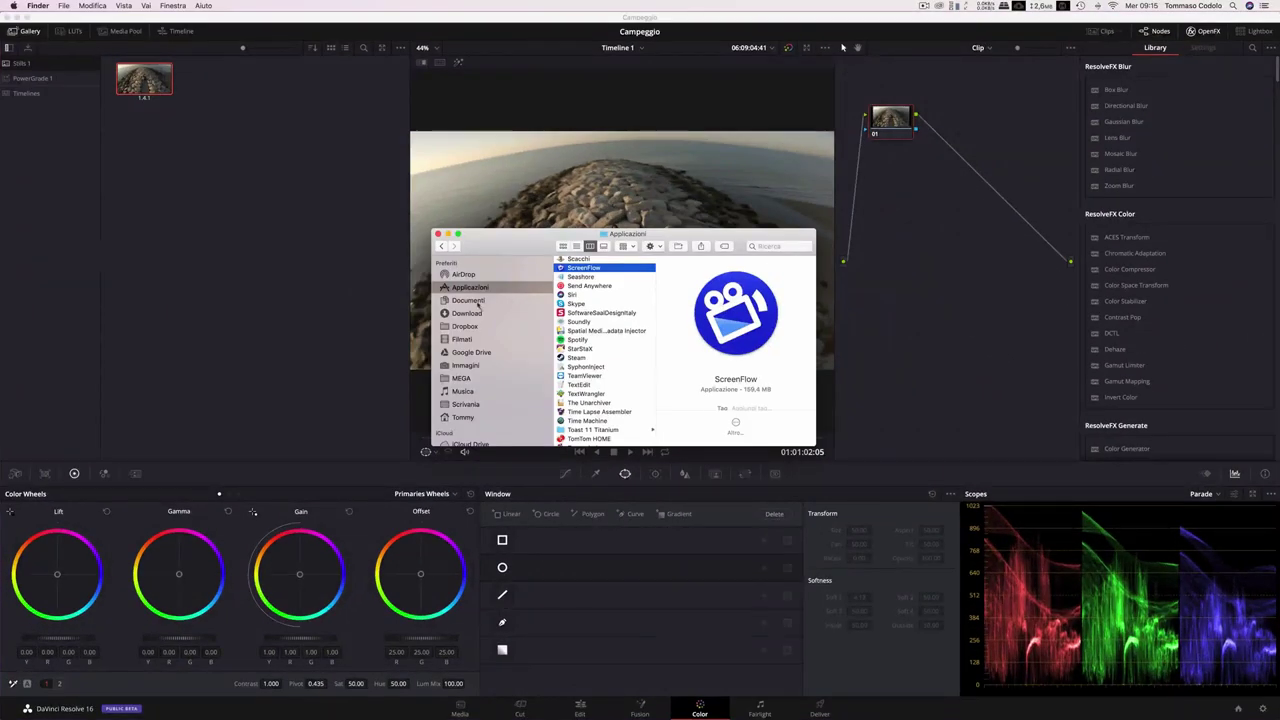
{"action": "left_click", "coordinate": [487, 314]}
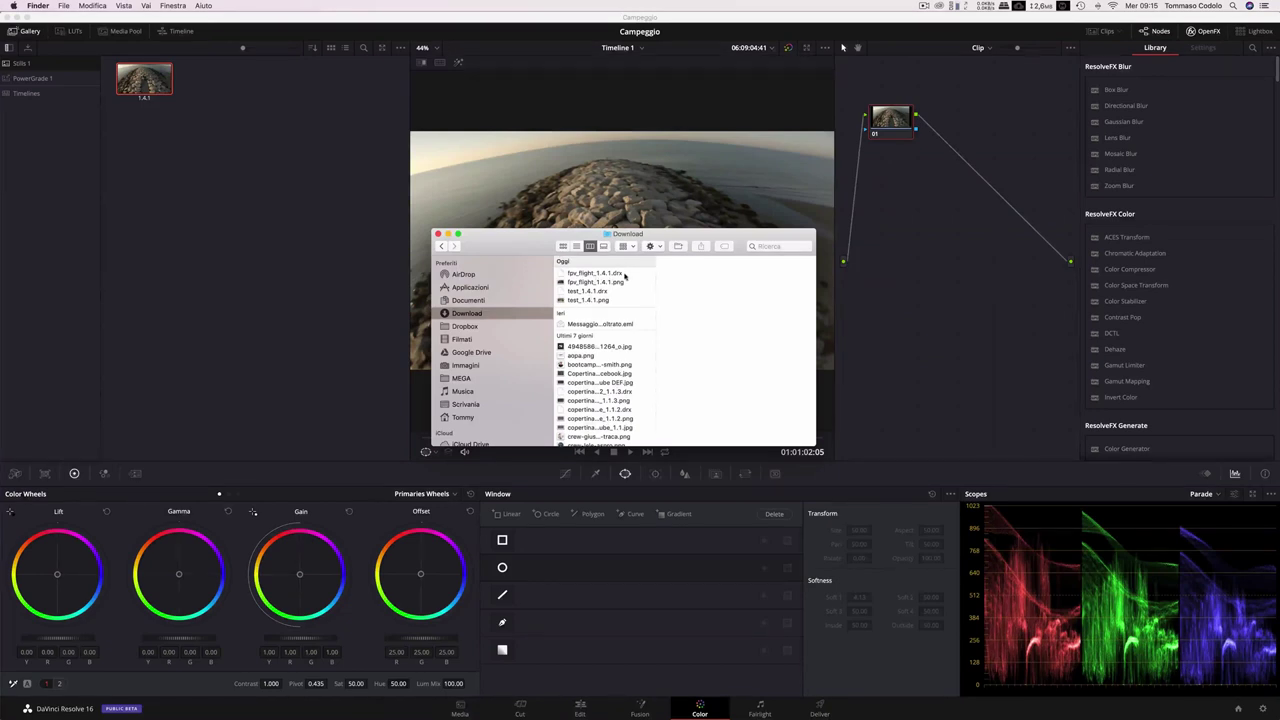
{"action": "left_click", "coordinate": [617, 274]}
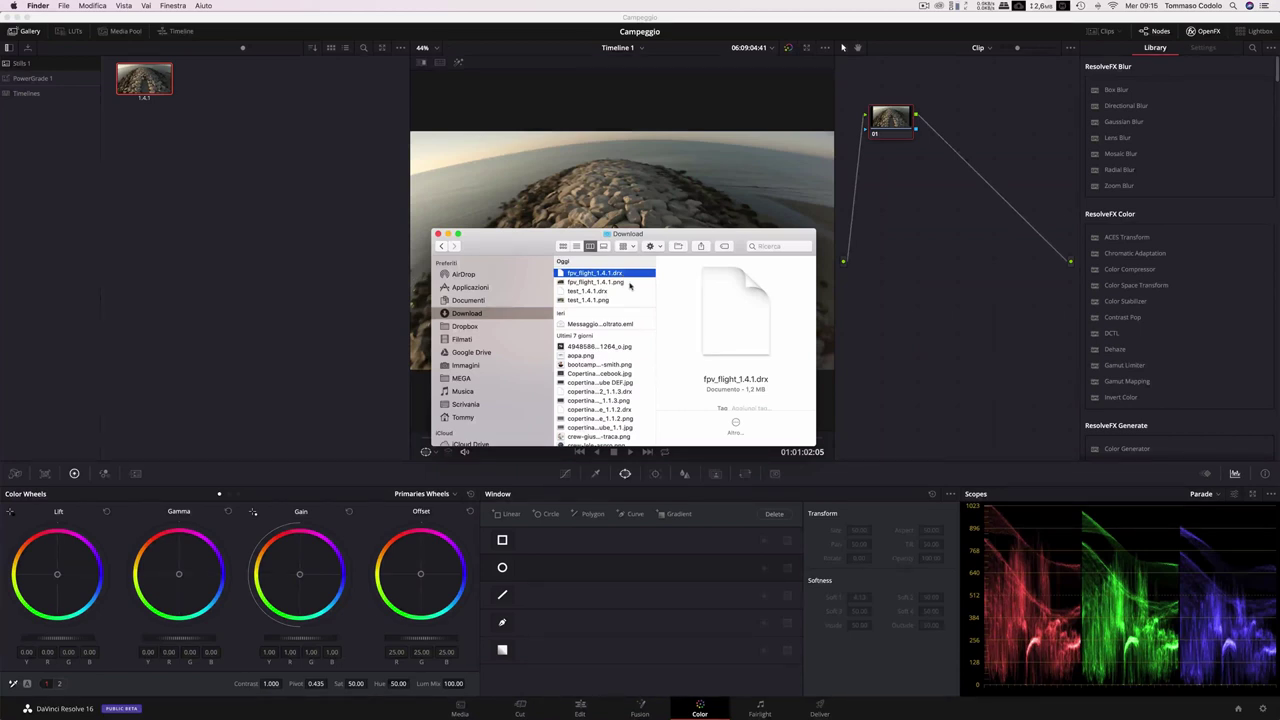
Step: Select fpv_flight_1.4.1.png, preview it with Quick Look, then bring up Launchpad
{"action": "left_click", "coordinate": [628, 284]}
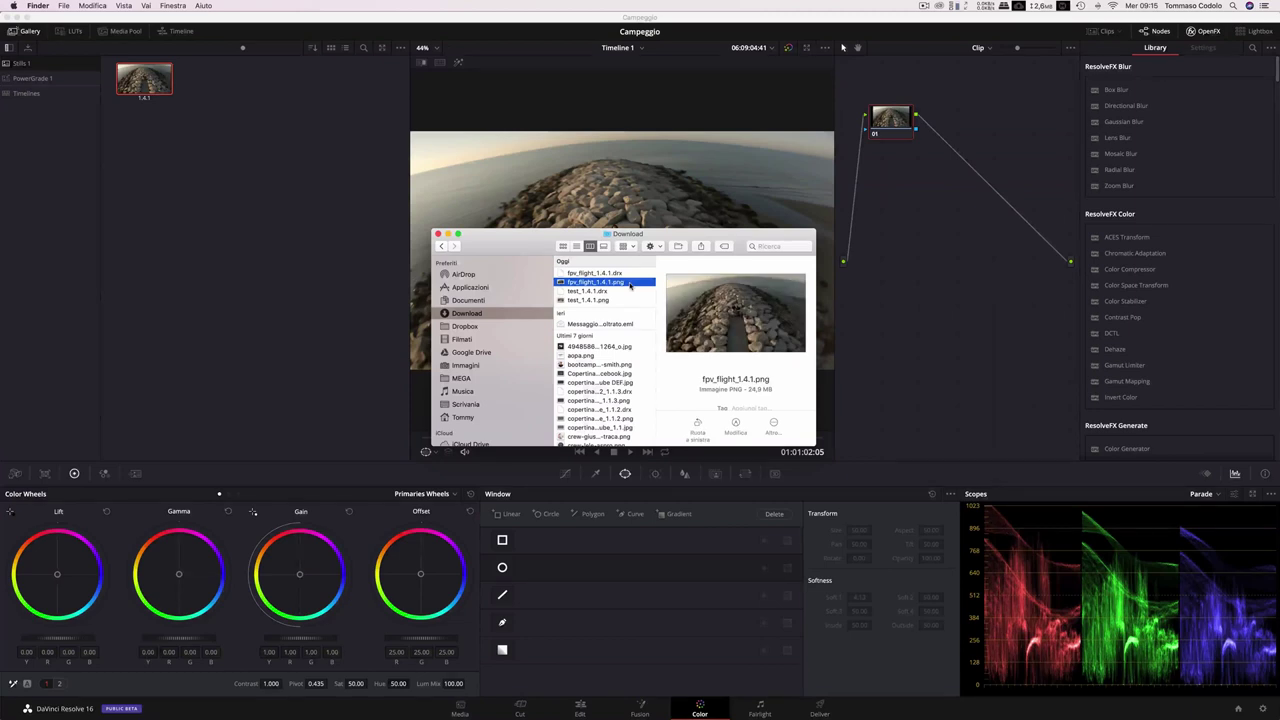
{"action": "key", "text": "space"}
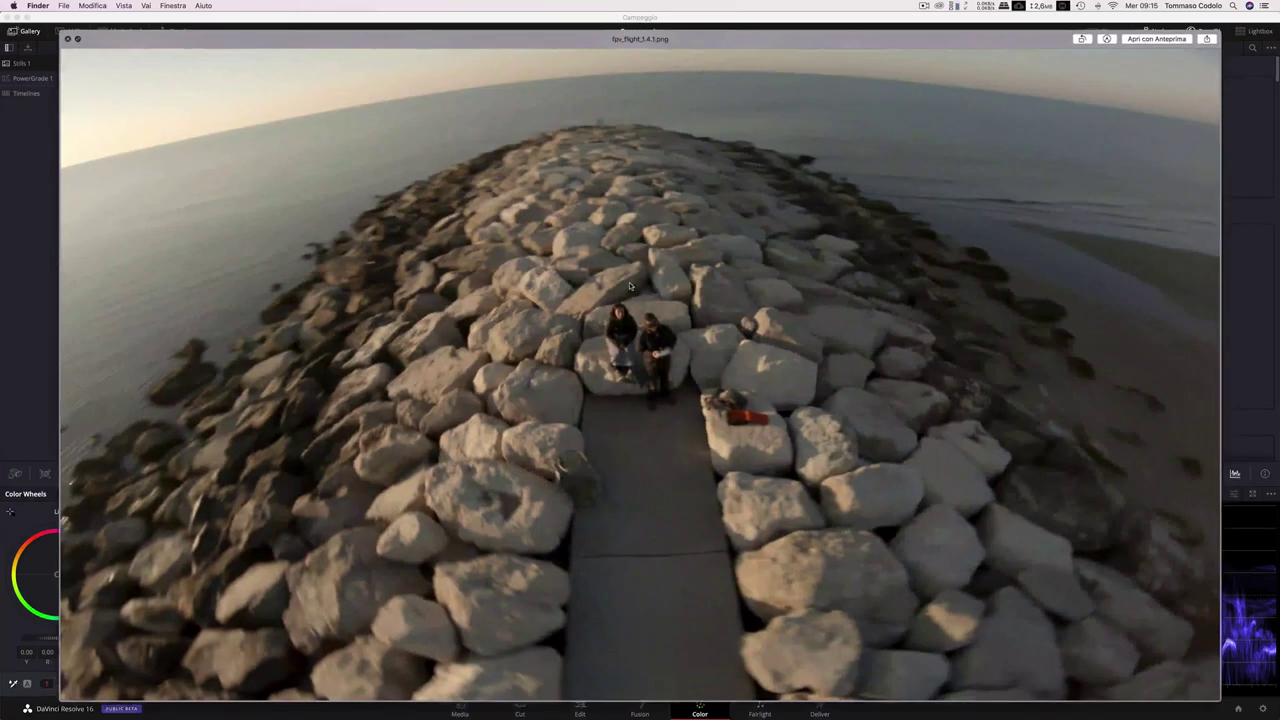
{"action": "key", "text": "space"}
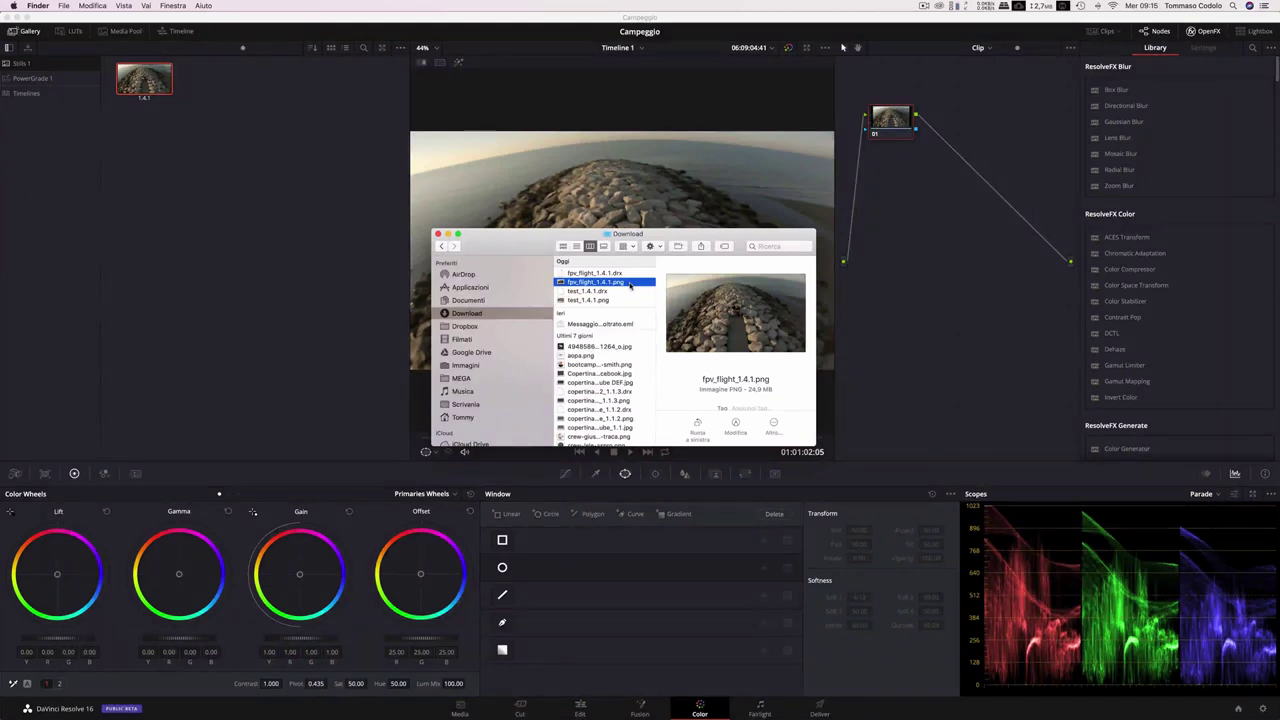
{"action": "key", "text": "space"}
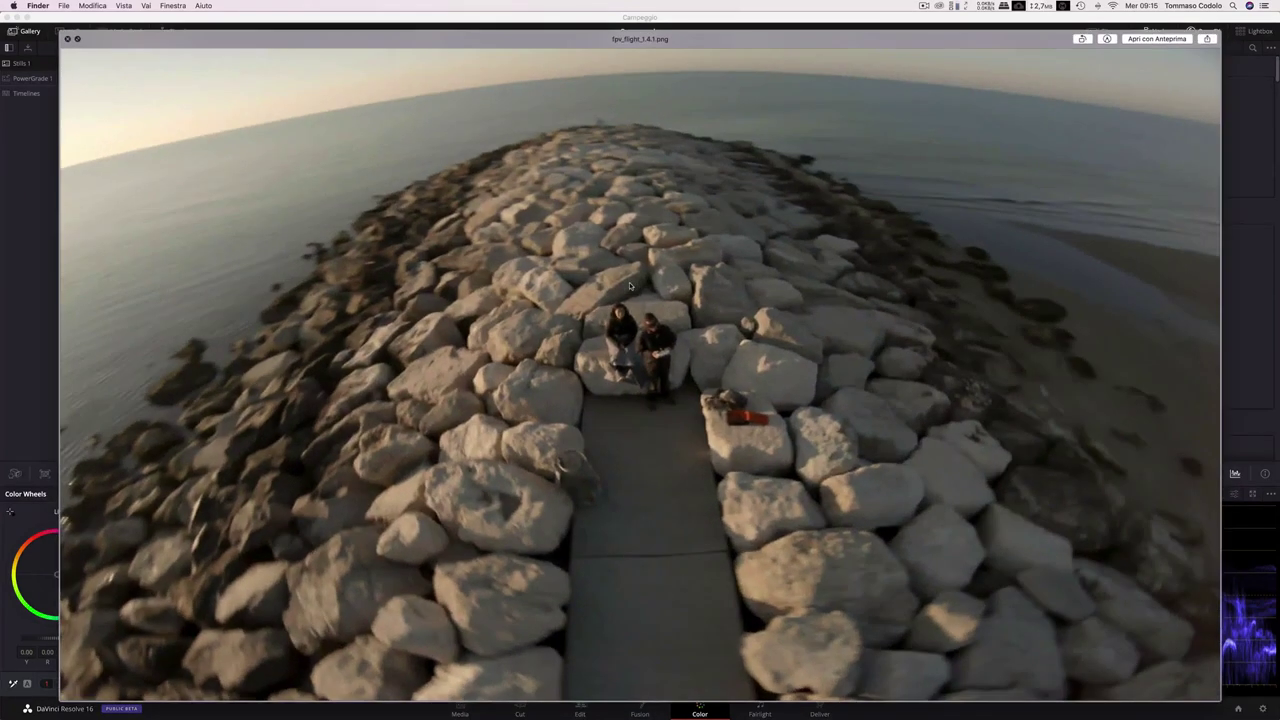
{"action": "key", "text": "space"}
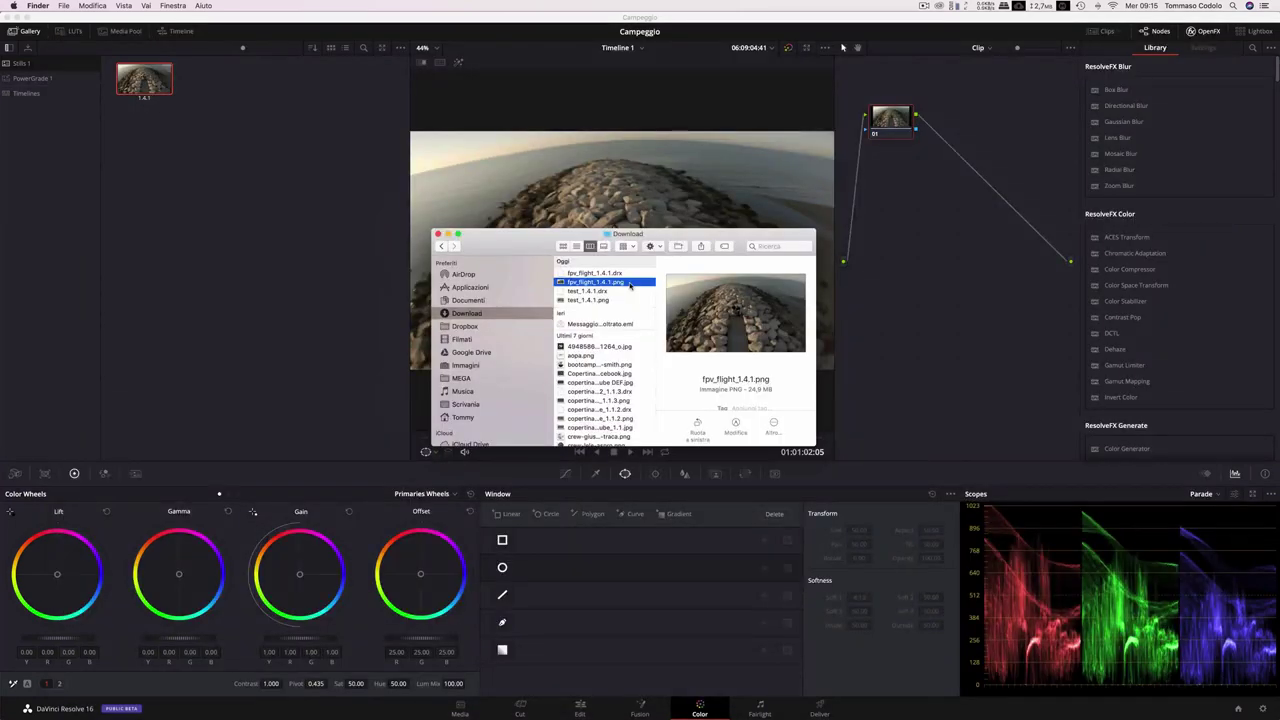
{"action": "key", "text": "F4"}
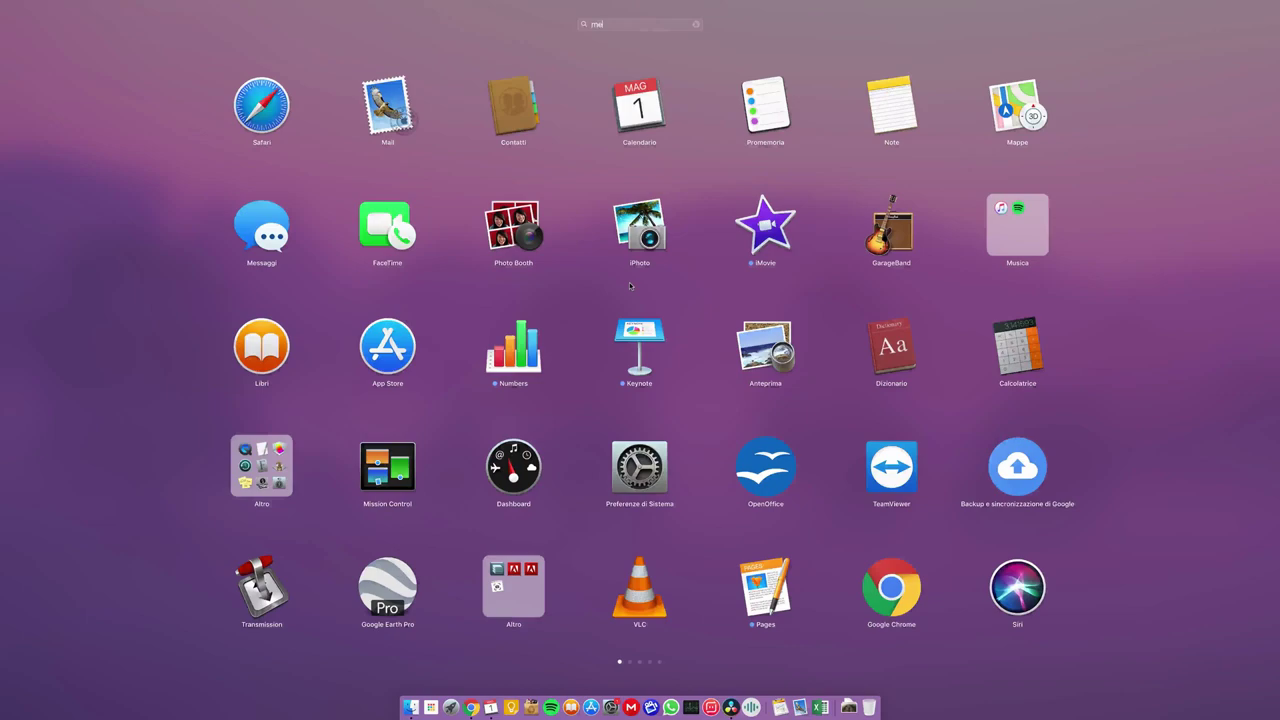
Step: Load fpv_flight_1.4.1.png into MediaInfo, confirming a 3840 x 2160, 24-bit PNG
{"action": "type", "text": "utili"}
{"action": "key", "text": "Escape"}
{"action": "key", "text": "Escape"}
{"action": "left_click_drag", "start_coordinate": [595, 282], "coordinate": [486, 173]}
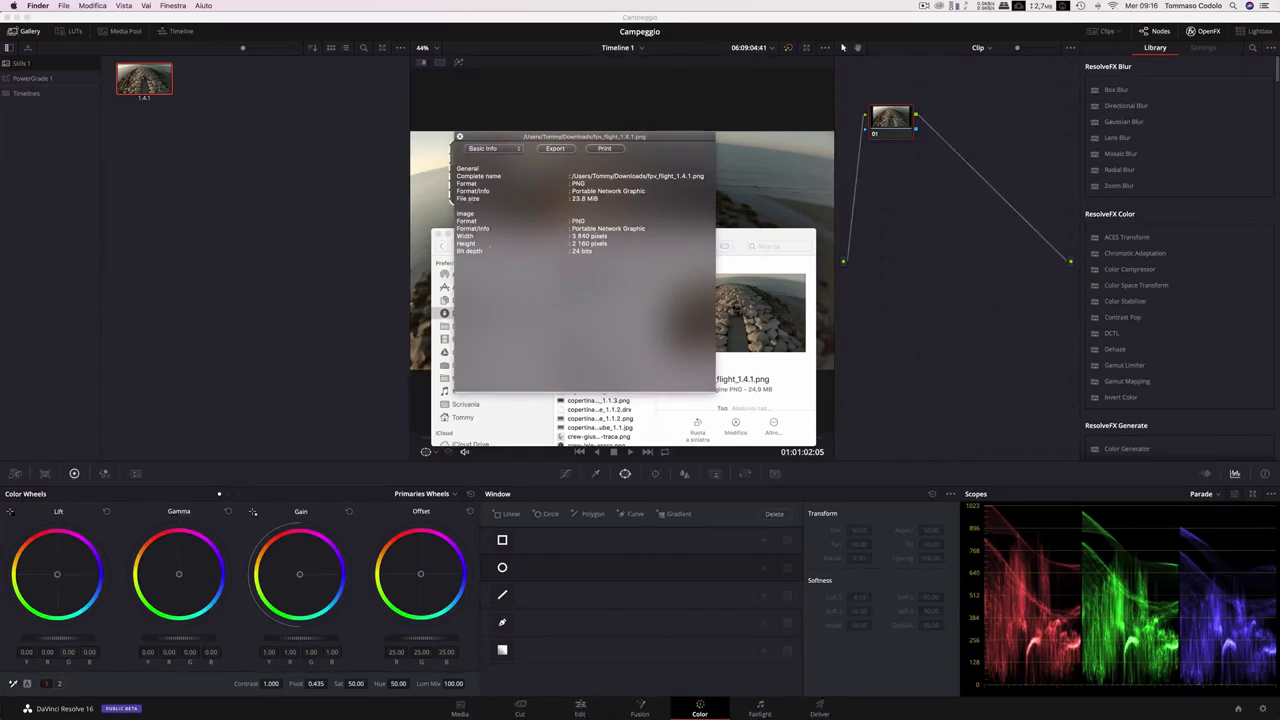
{"action": "mouse_move", "coordinate": [477, 143]}
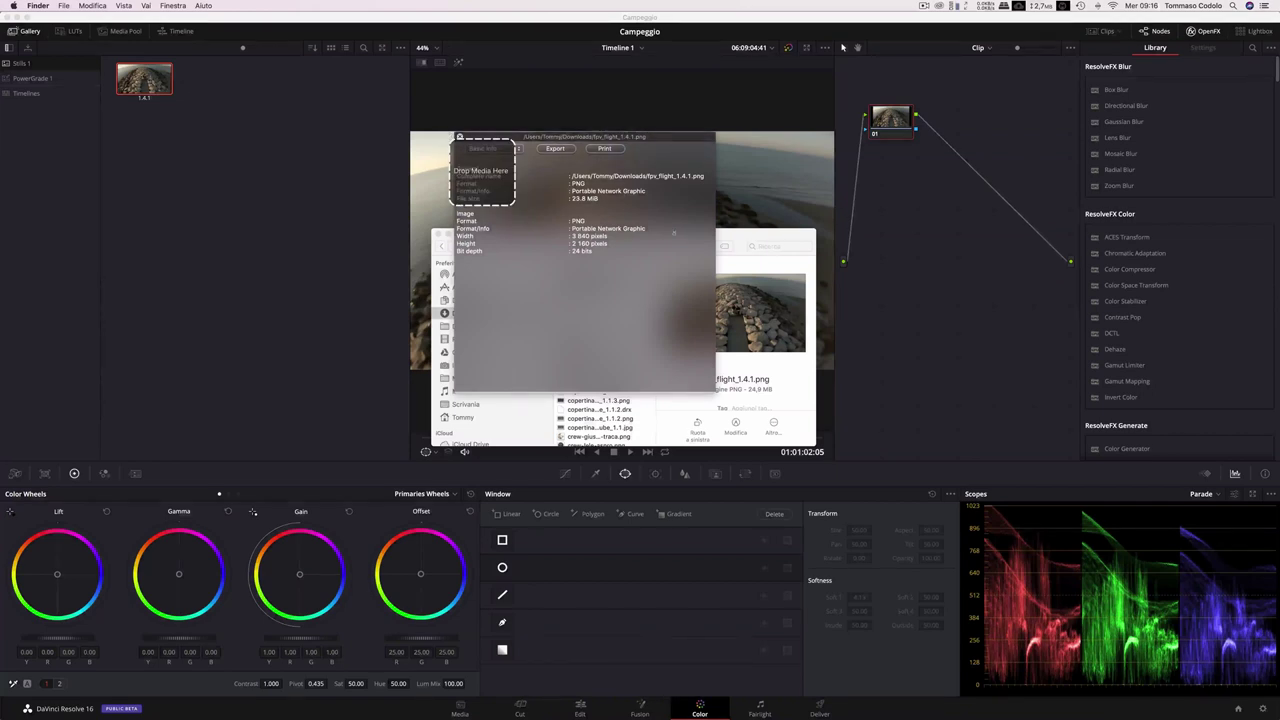